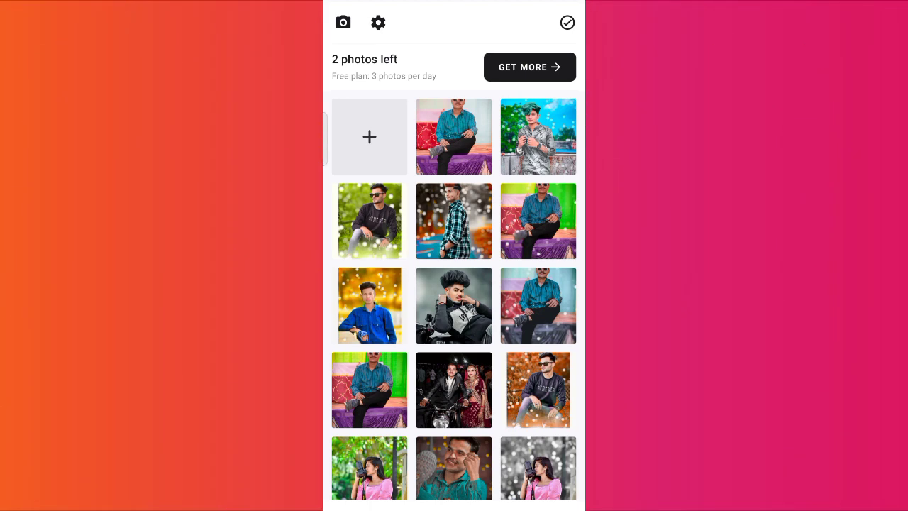
Find the man-in-plaid-shirt portrait in the photo grid and open it in the editor
scroll(454, 295, "down", 5)
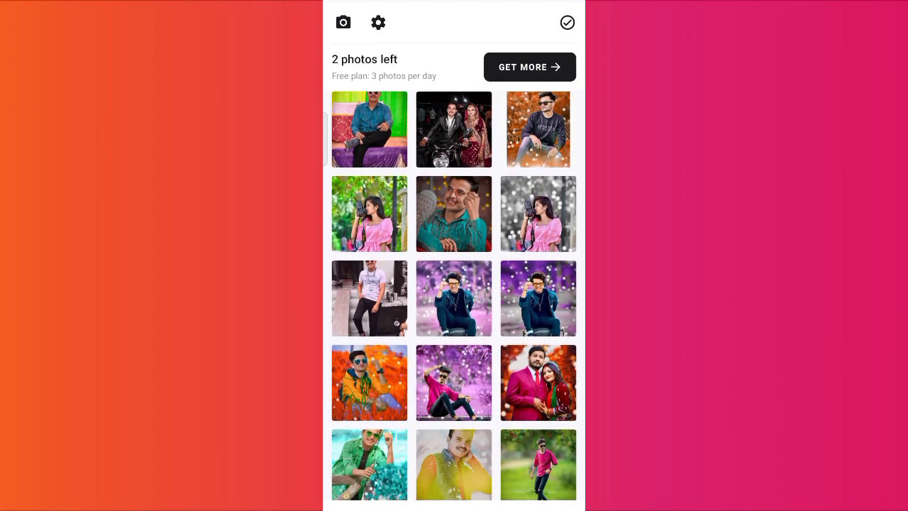
scroll(455, 295, "down", 4)
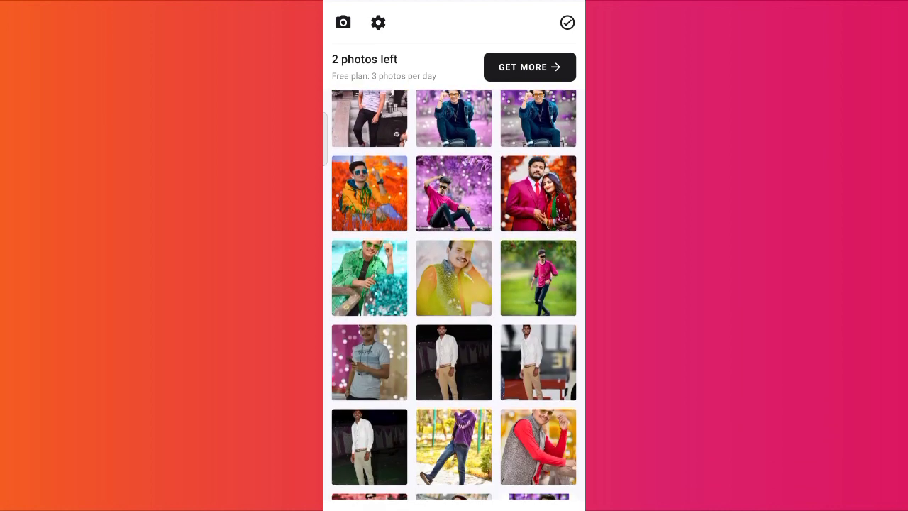
scroll(447, 352, "up", 10)
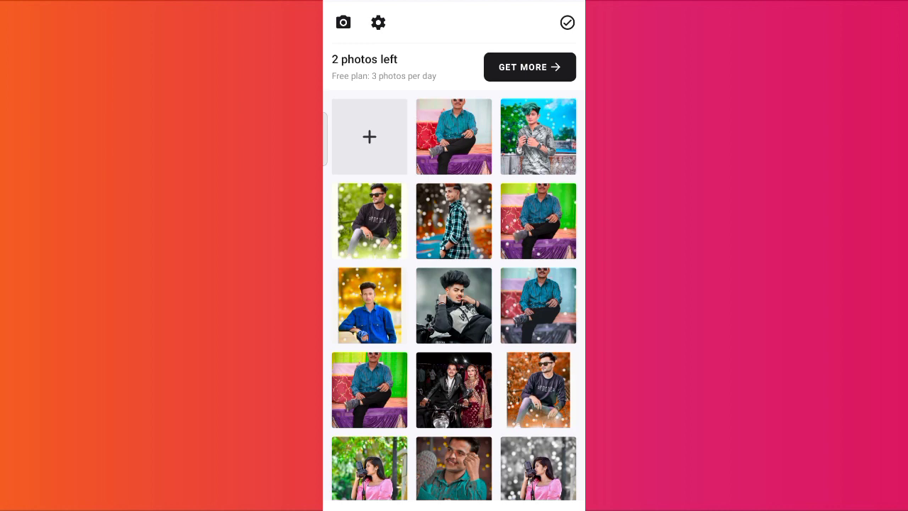
left_click(454, 220)
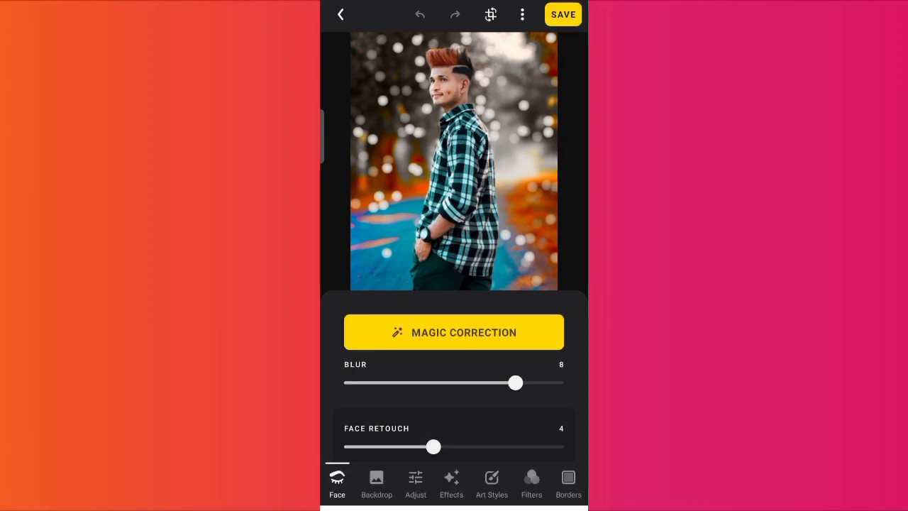
Compare with the original photo and reset Face Blur and Face Retouch to 0
left_click(409, 146)
left_click(350, 294)
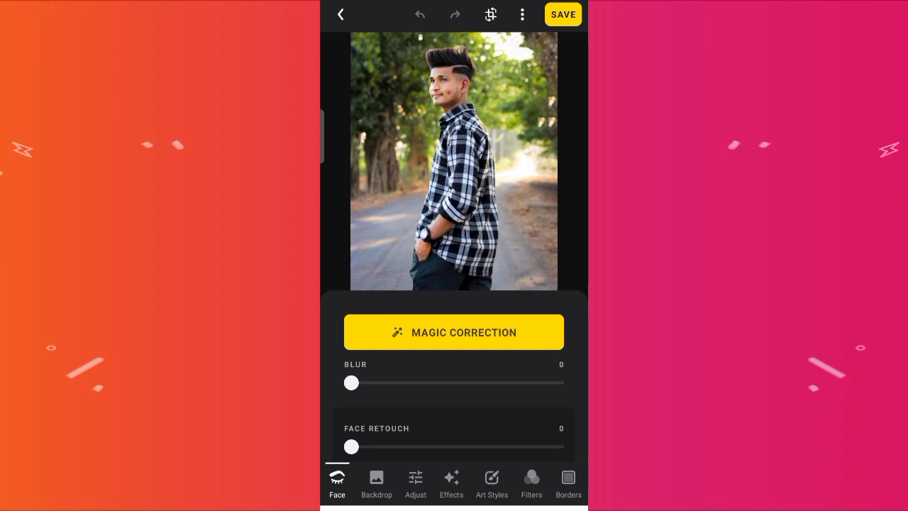
Set the Face Blur slider to 6 to soften the background
left_click_drag(354, 382, 487, 421)
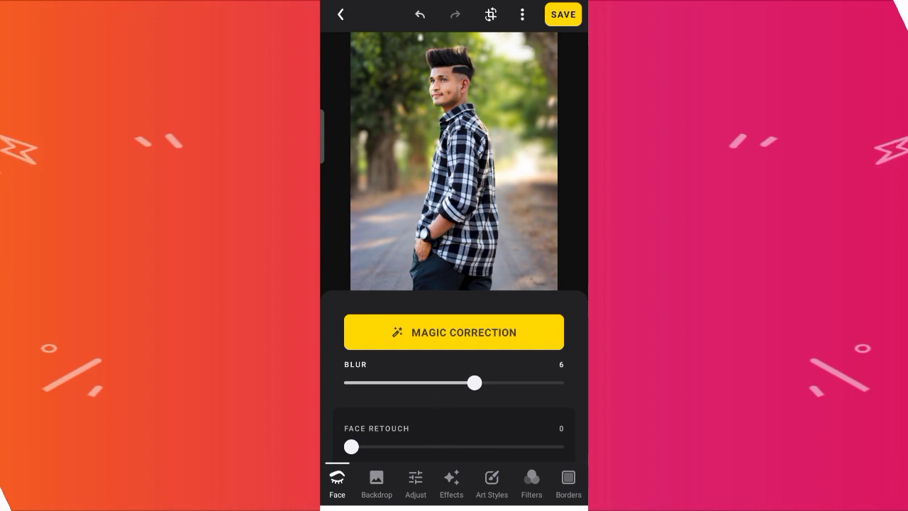
left_click_drag(532, 403, 535, 343)
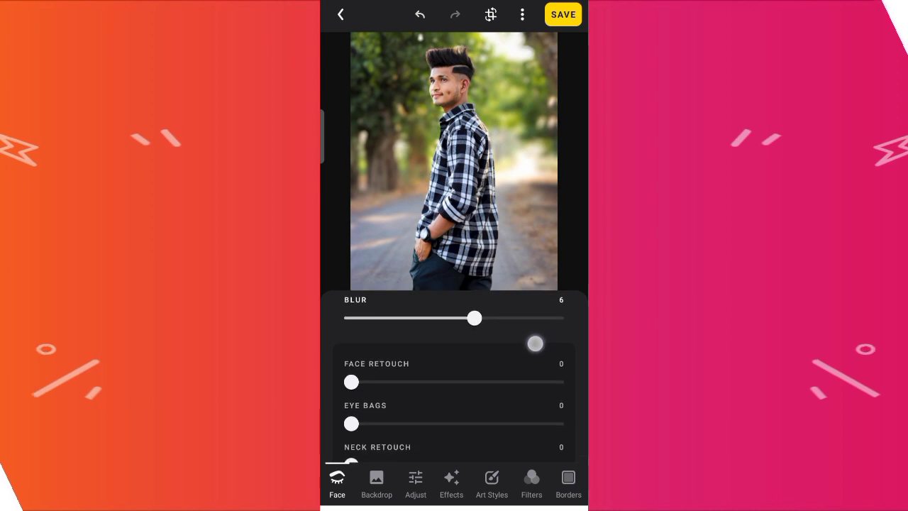
left_click_drag(522, 399, 546, 316)
left_click_drag(538, 398, 538, 352)
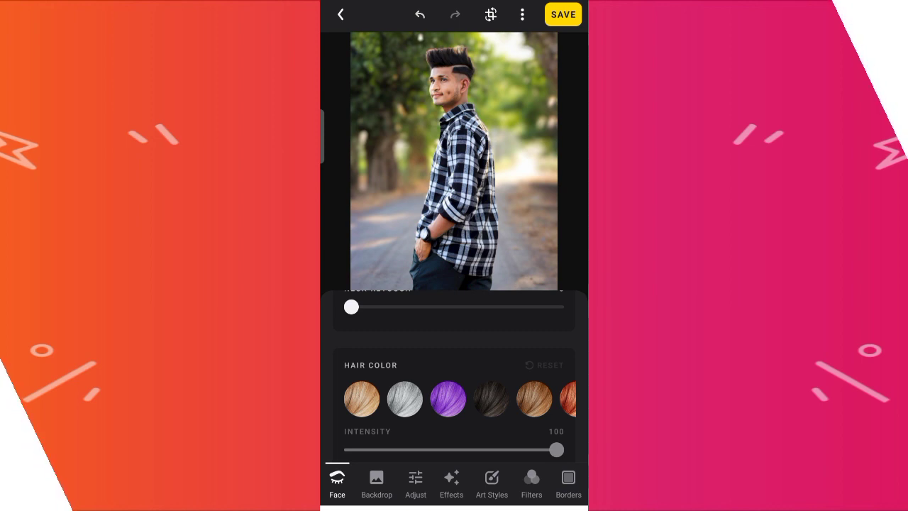
left_click_drag(525, 400, 419, 399)
Dye the man's hair with the red Hair Color swatch at intensity 100
left_click(463, 400)
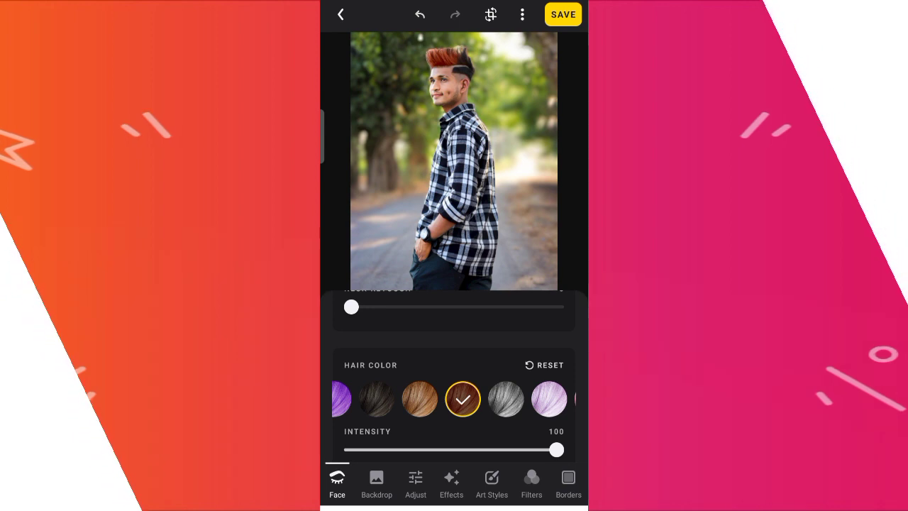
mouse_move(556, 450)
left_mouse_down()
mouse_move(420, 450)
mouse_move(556, 449)
left_mouse_up()
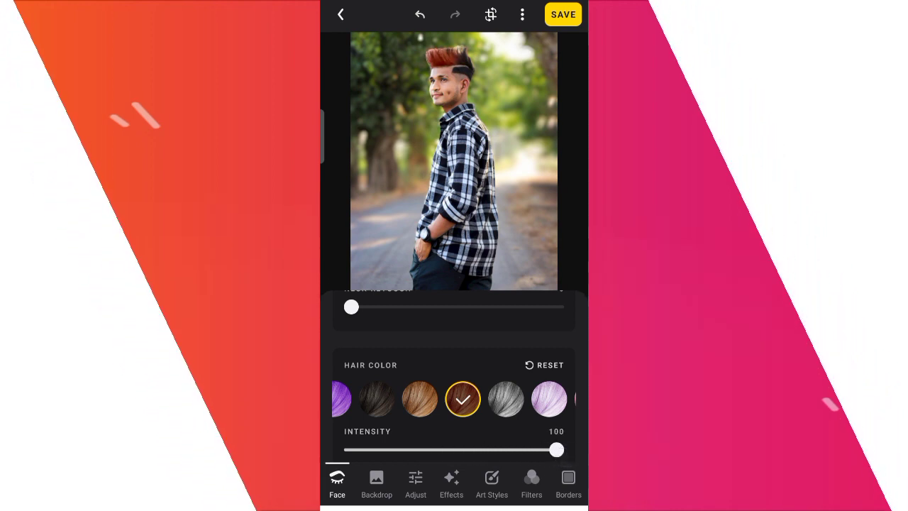
scroll(454, 377, "down", 5)
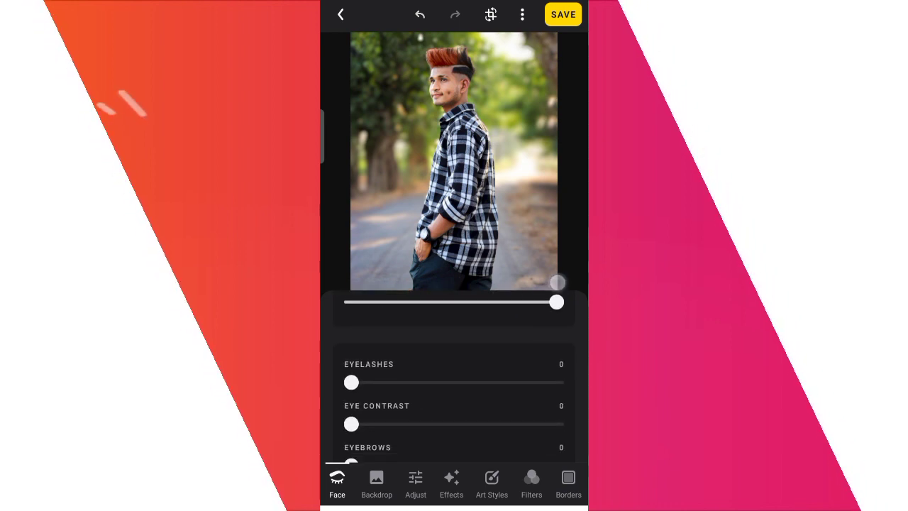
scroll(495, 397, "down", 5)
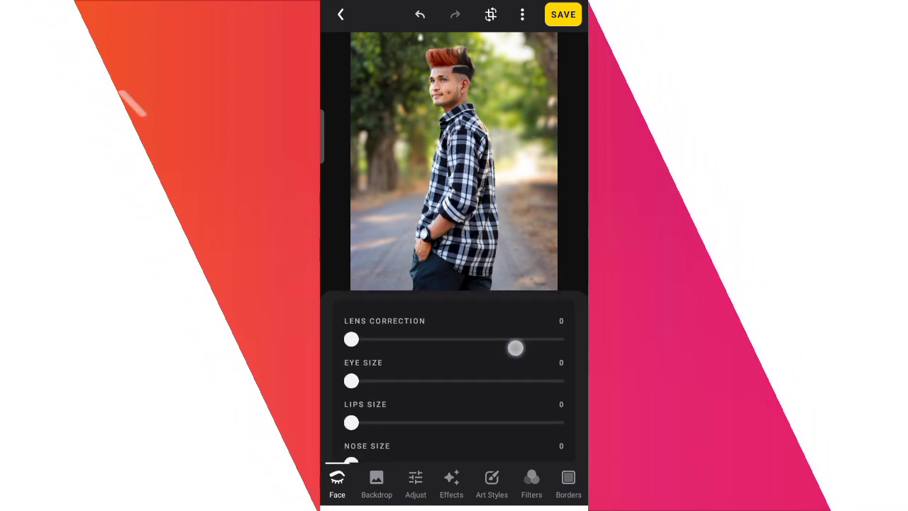
scroll(530, 355, "down", 5)
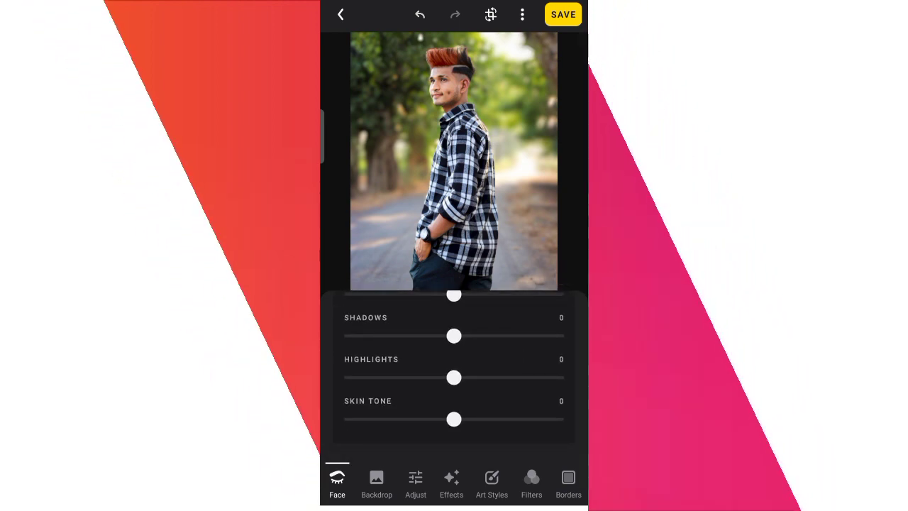
left_click(376, 480)
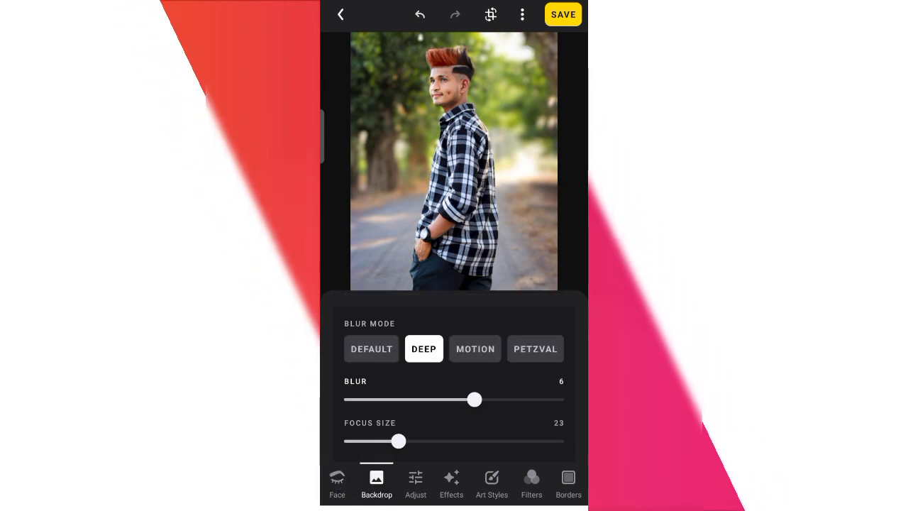
Apply the third Bokeh Effect preset for white light orbs at intensity 100
scroll(521, 355, "down", 3)
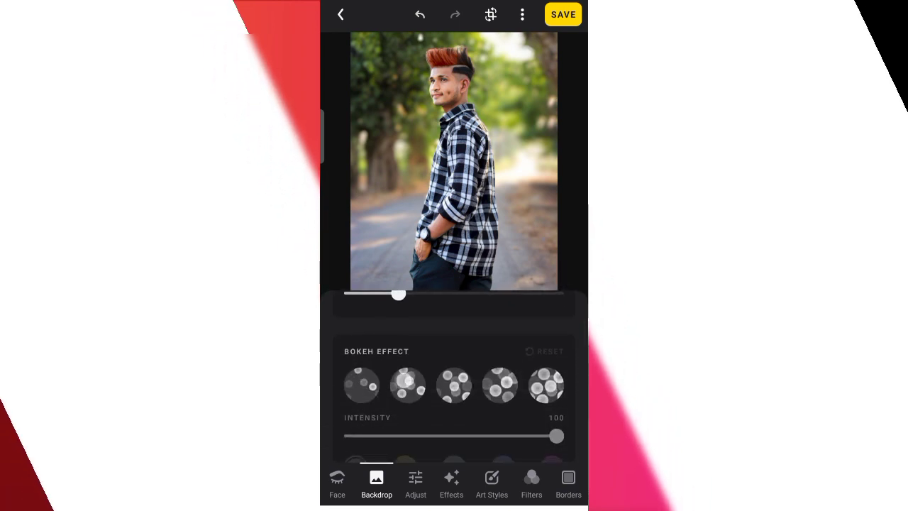
left_click(408, 384)
left_click(454, 384)
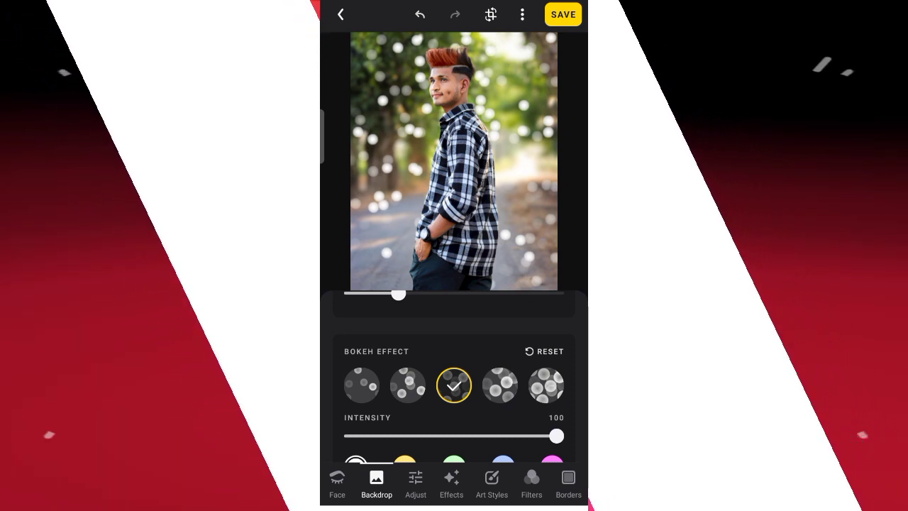
scroll(454, 383, "up", 5)
scroll(455, 383, "down", 2)
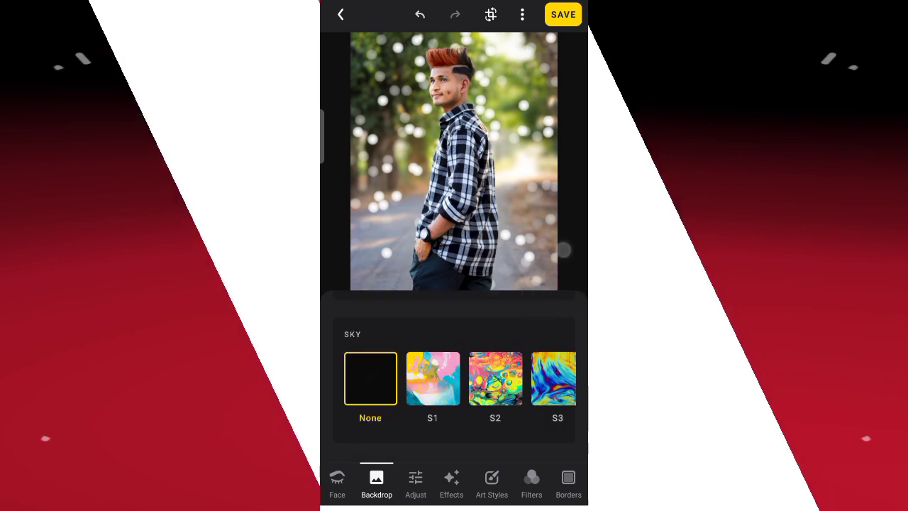
In General adjustments, raise the photo's contrast slightly
left_click(416, 483)
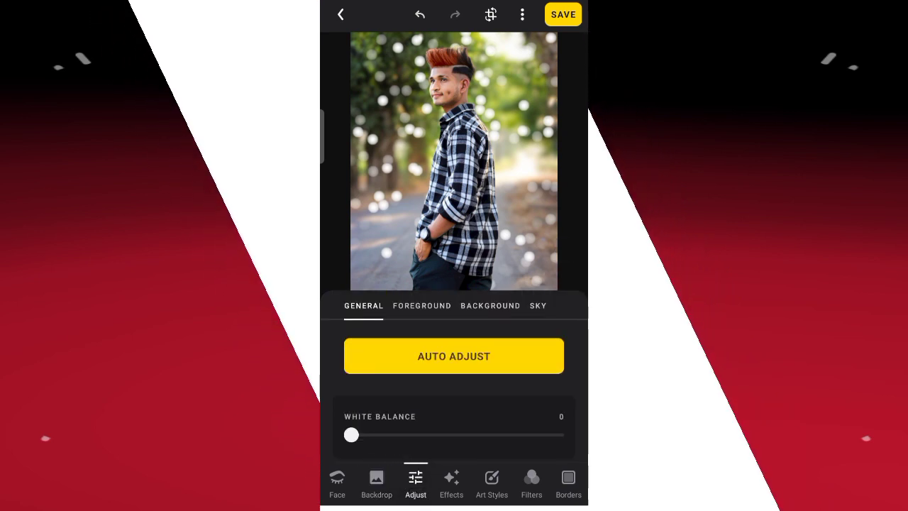
scroll(454, 383, "down", 2)
scroll(499, 422, "up", 2)
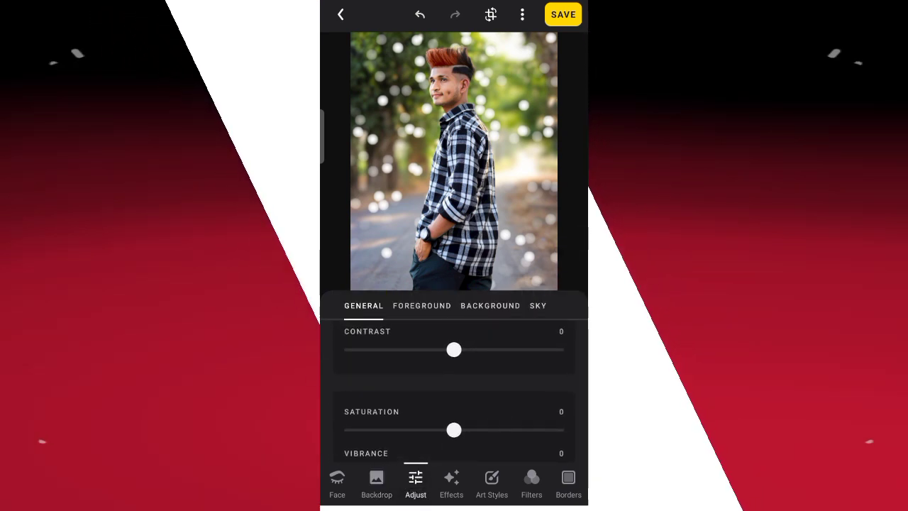
scroll(515, 402, "up", 1)
scroll(515, 402, "up", 1)
mouse_move(454, 375)
left_mouse_down()
mouse_move(428, 375)
mouse_move(452, 376)
mouse_move(443, 375)
left_mouse_up()
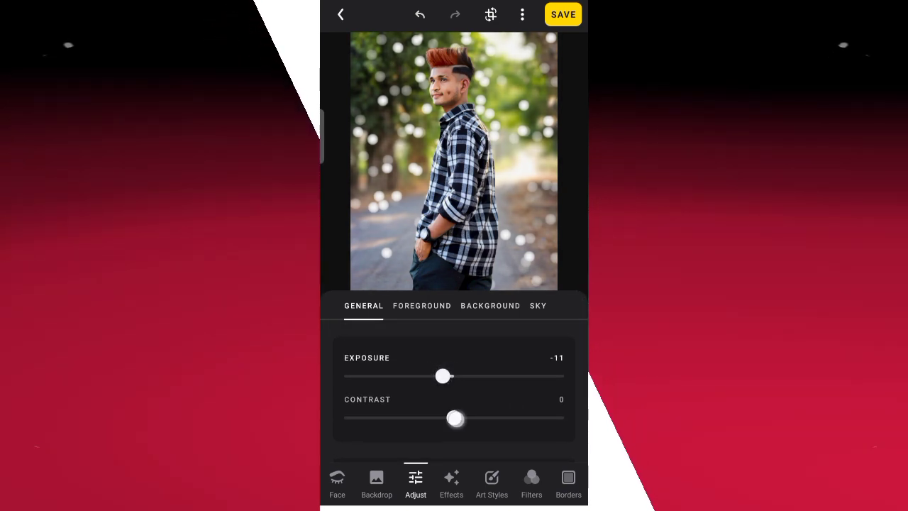
mouse_move(454, 418)
left_mouse_down()
mouse_move(432, 418)
mouse_move(462, 420)
left_mouse_up()
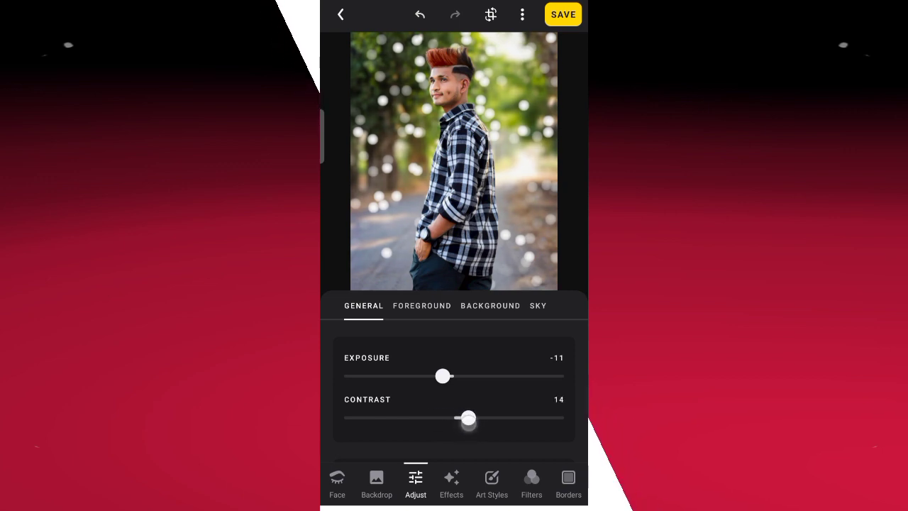
Add a vignette of about 27 and shift the red selective-color hue to 24
left_click_drag(363, 425, 362, 348)
mouse_move(454, 424)
left_mouse_down()
mouse_move(426, 424)
mouse_move(472, 428)
left_mouse_up()
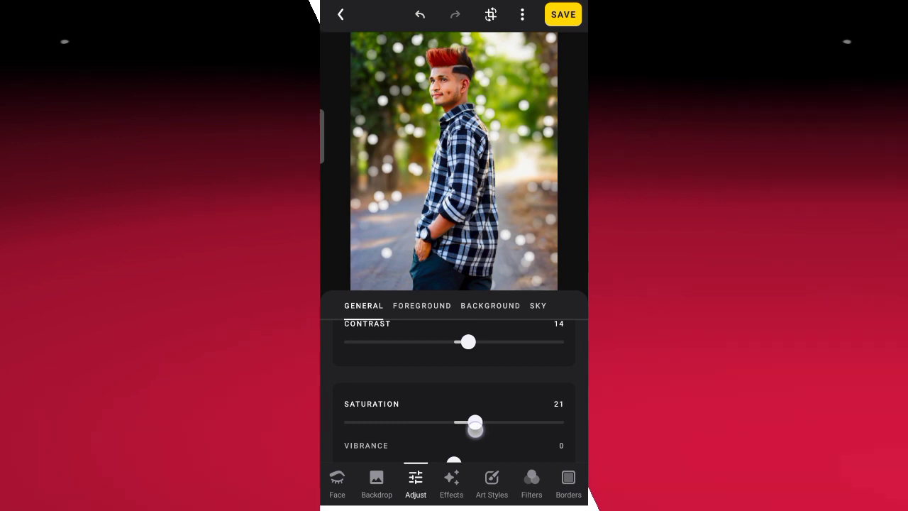
left_click_drag(376, 433, 376, 334)
left_click_drag(376, 379, 377, 284)
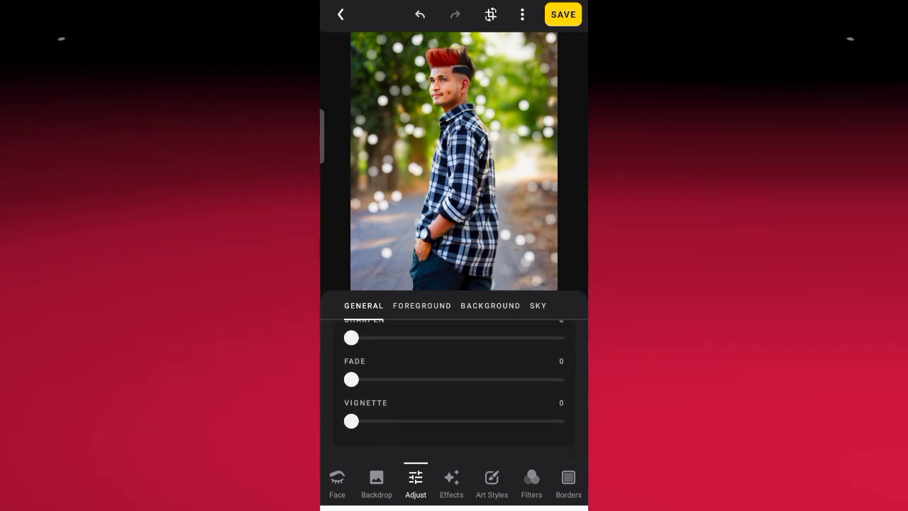
mouse_move(382, 410)
left_mouse_down()
mouse_move(382, 379)
mouse_move(409, 398)
left_mouse_up()
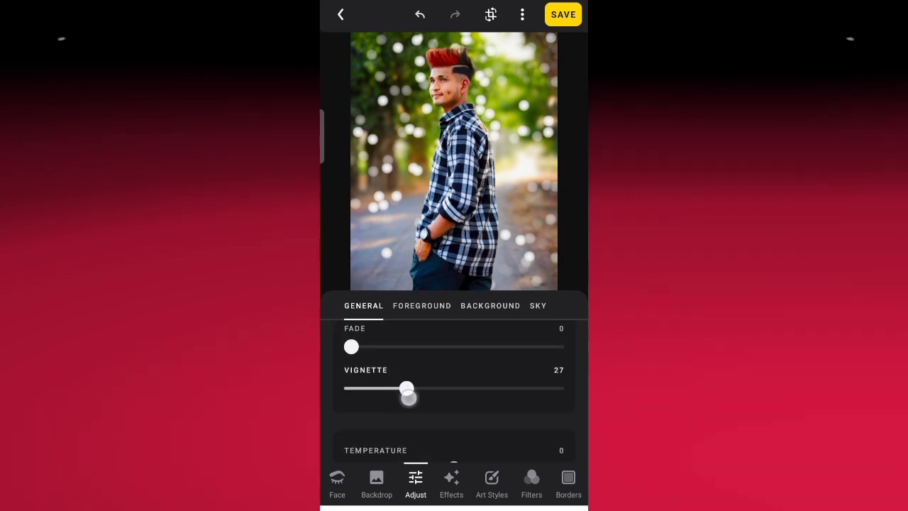
left_click_drag(457, 418, 377, 396)
mouse_move(402, 433)
left_mouse_down()
mouse_move(401, 383)
mouse_move(385, 355)
mouse_move(410, 391)
mouse_move(409, 326)
left_mouse_up()
left_click_drag(408, 408, 388, 376)
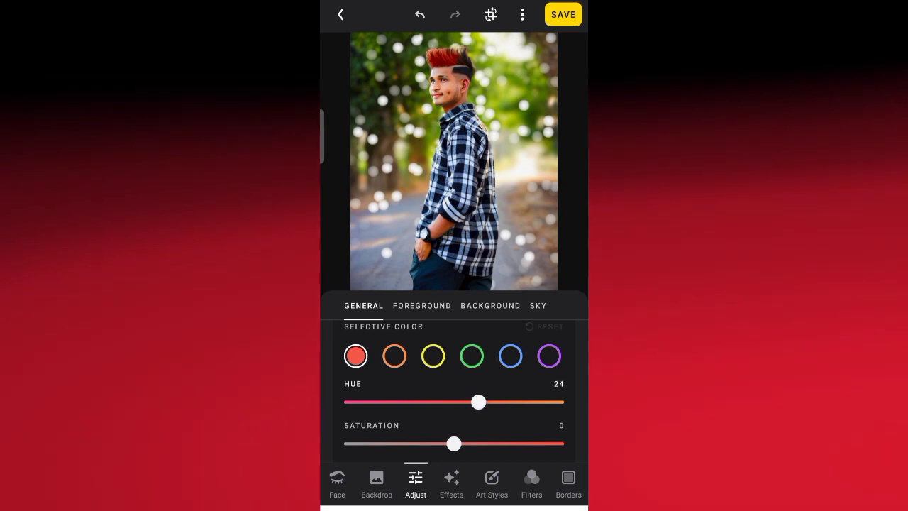
Set red selective color to Saturation -27 and Brightness -23
left_click_drag(425, 442, 426, 442)
left_click_drag(385, 397, 377, 368)
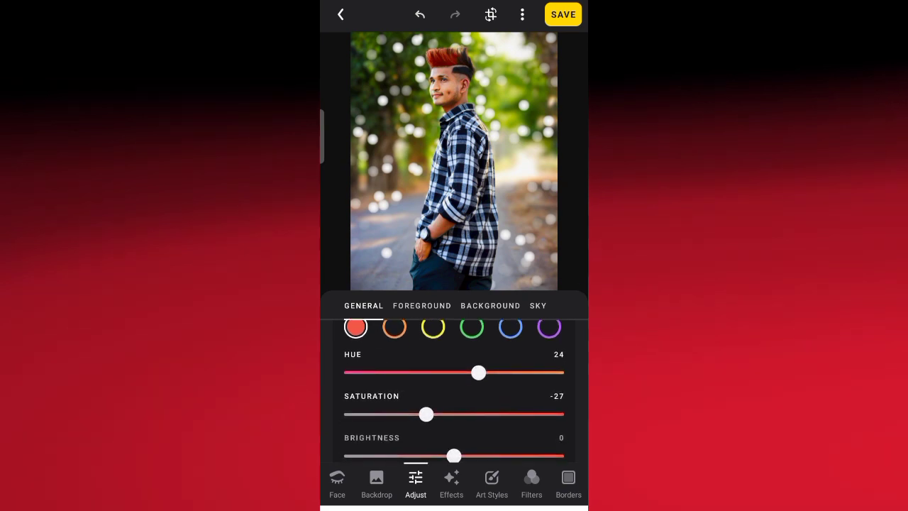
mouse_move(486, 443)
left_mouse_down()
mouse_move(407, 393)
mouse_move(451, 432)
left_mouse_up()
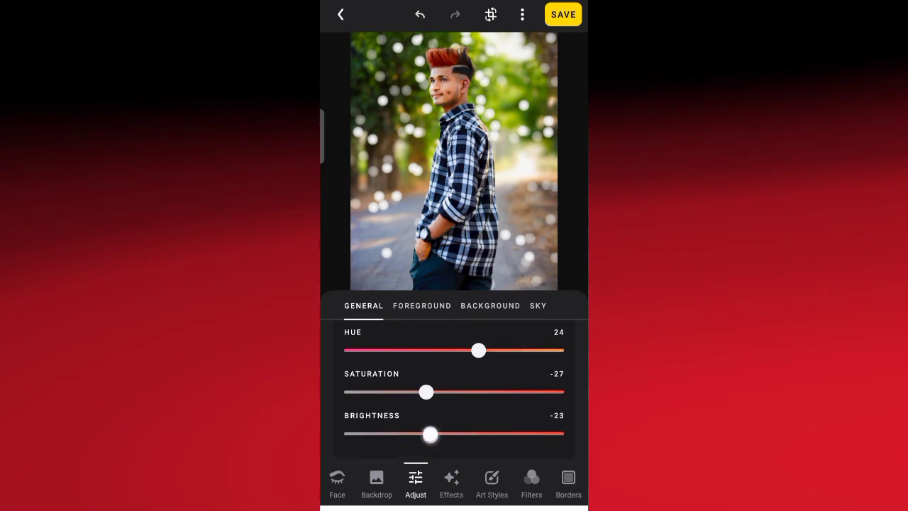
left_click_drag(413, 381, 423, 416)
Set orange selective color to Hue -13, Saturation -47 and Brightness 28
mouse_move(455, 400)
left_mouse_down()
mouse_move(422, 400)
mouse_move(441, 400)
left_mouse_up()
left_click_drag(455, 441, 426, 441)
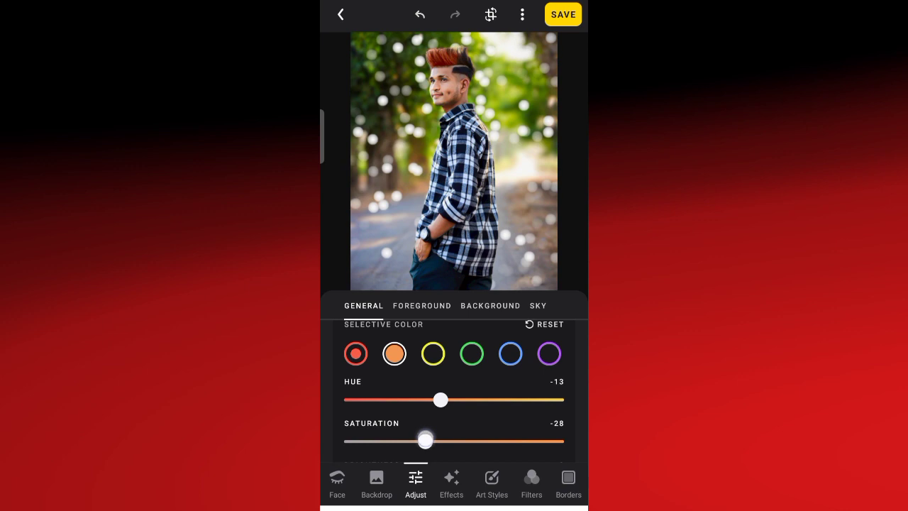
left_click_drag(425, 441, 464, 441)
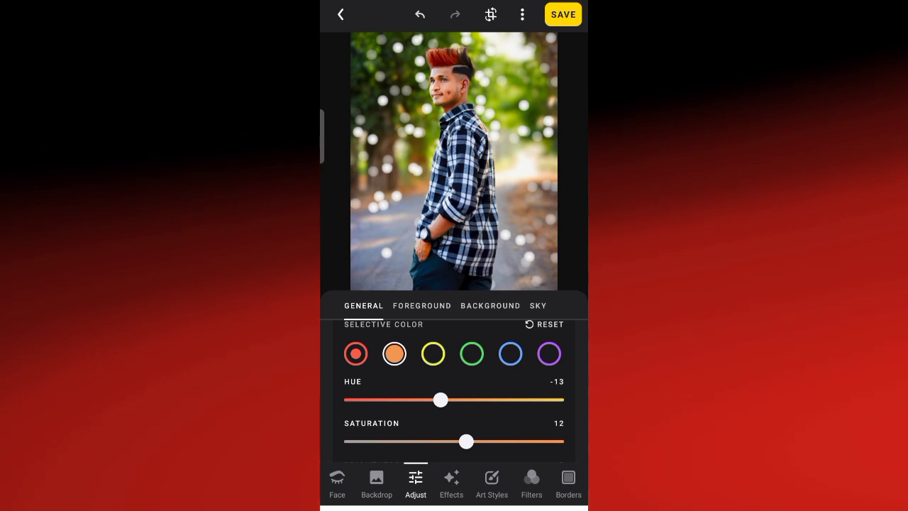
left_click_drag(466, 440, 425, 441)
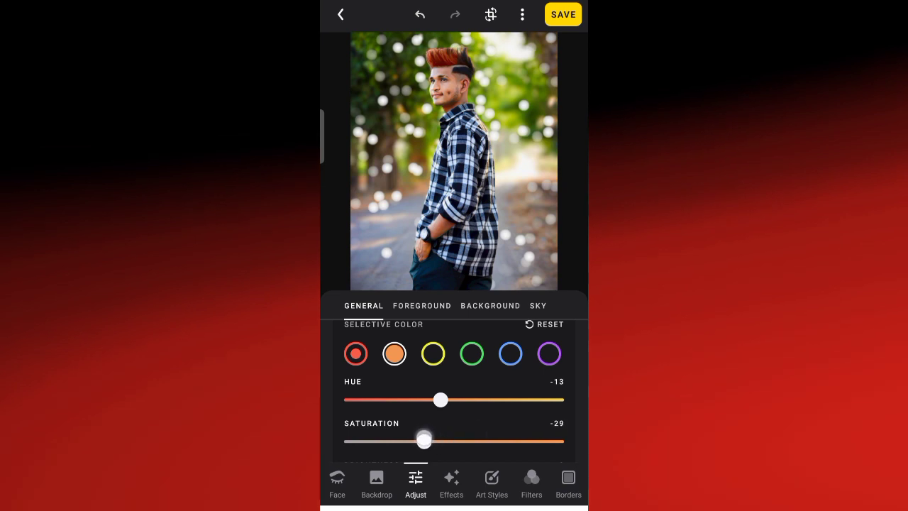
left_click_drag(385, 416, 386, 388)
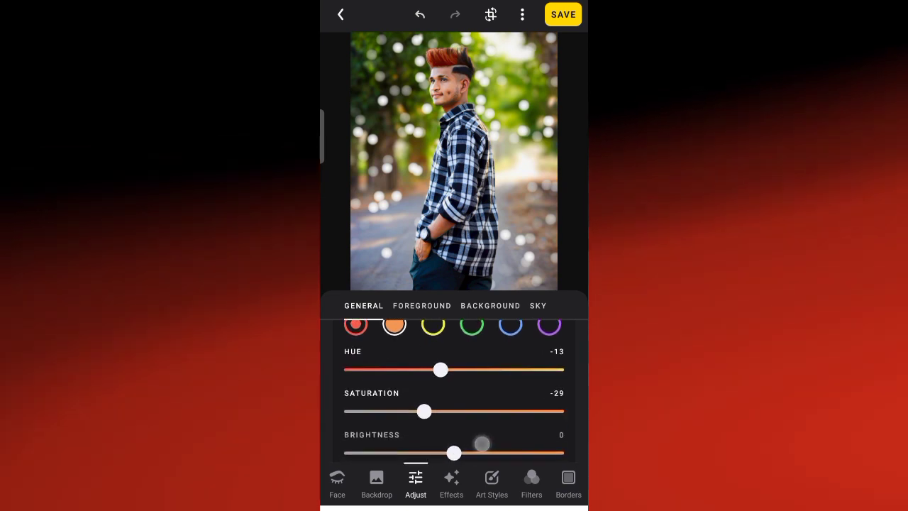
mouse_move(482, 443)
left_mouse_down()
mouse_move(477, 449)
mouse_move(508, 446)
left_mouse_up()
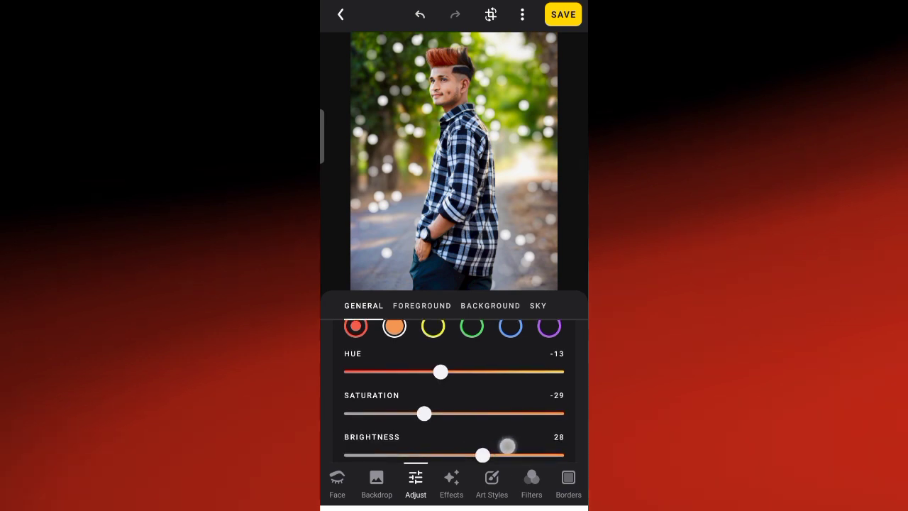
left_click_drag(424, 414, 405, 414)
left_click(546, 259)
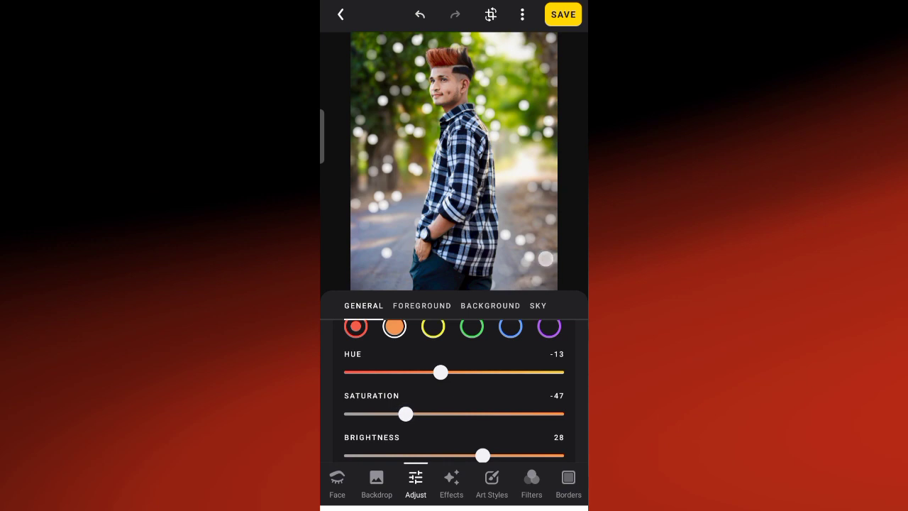
left_click_drag(401, 381, 405, 409)
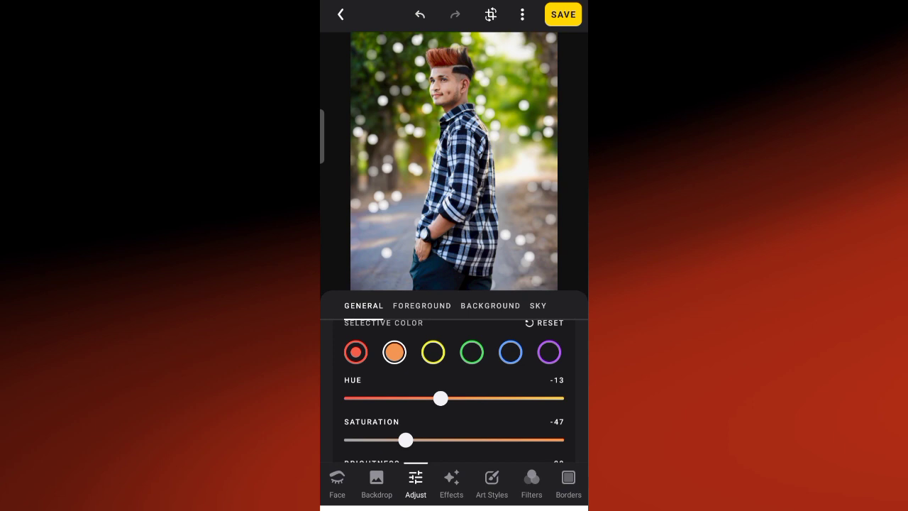
Shift the yellow tones' hue and desaturate them
left_click(433, 352)
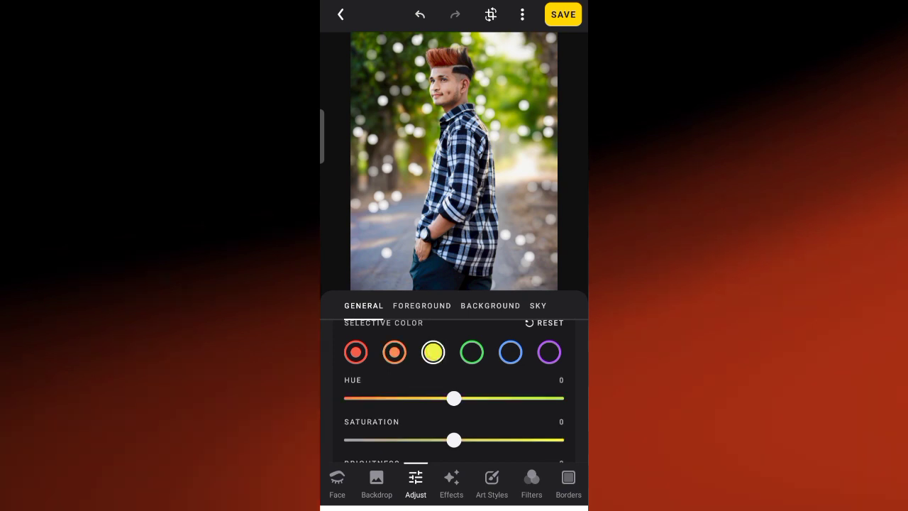
left_click_drag(454, 398, 351, 398)
mouse_move(454, 440)
left_mouse_down()
mouse_move(356, 441)
mouse_move(454, 393)
mouse_move(432, 448)
mouse_move(392, 446)
mouse_move(406, 445)
left_mouse_up()
mouse_move(455, 369)
left_mouse_down()
mouse_move(454, 397)
mouse_move(365, 395)
left_mouse_up()
Set green selective color to Hue -86, Saturation -78 and Brightness -71
left_click(472, 349)
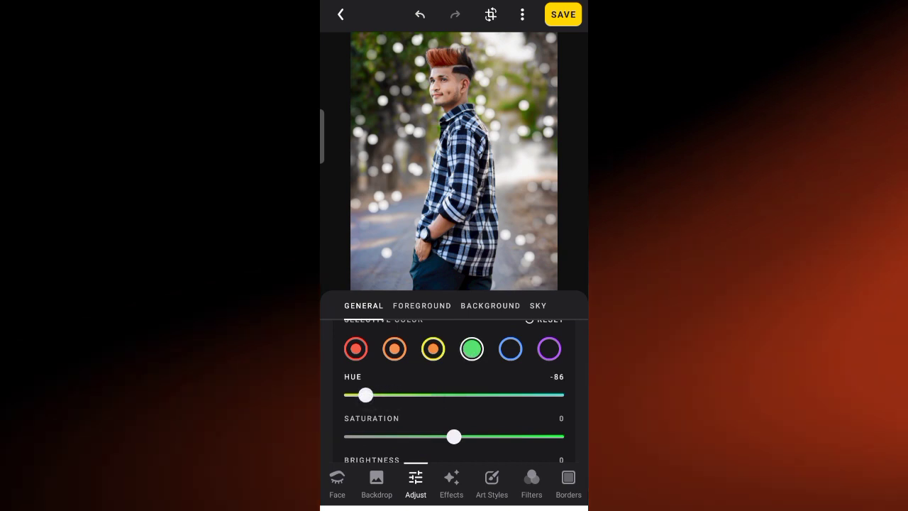
left_click_drag(454, 436, 374, 434)
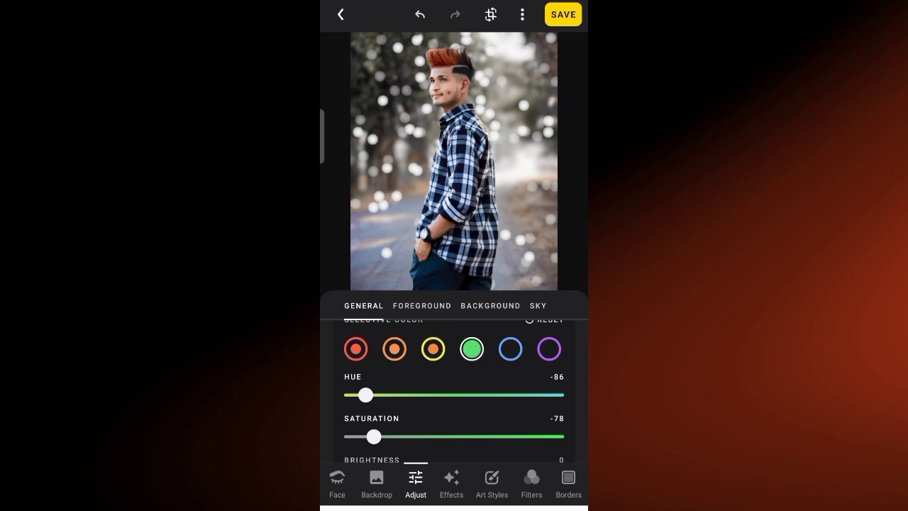
left_click_drag(420, 431, 395, 390)
left_click_drag(454, 447, 381, 447)
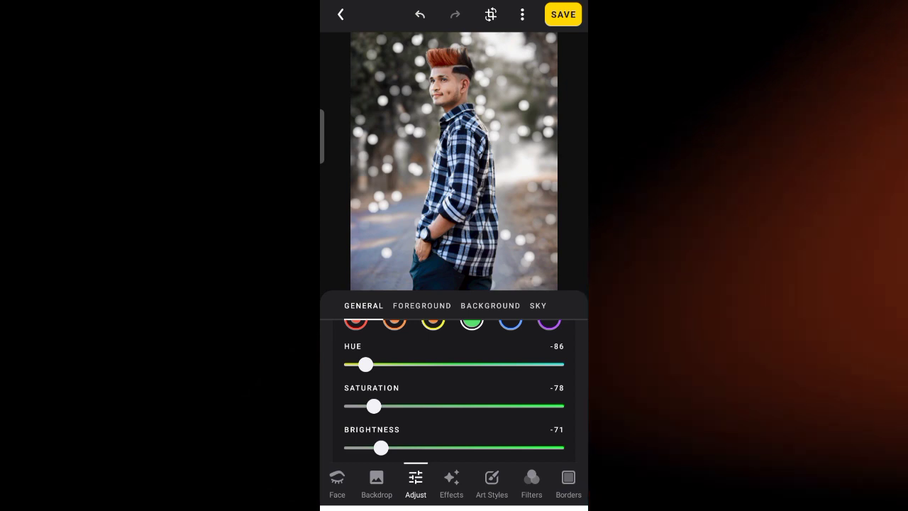
Set background-only Saturation to 91 and Vibrance to 98
left_click(493, 310)
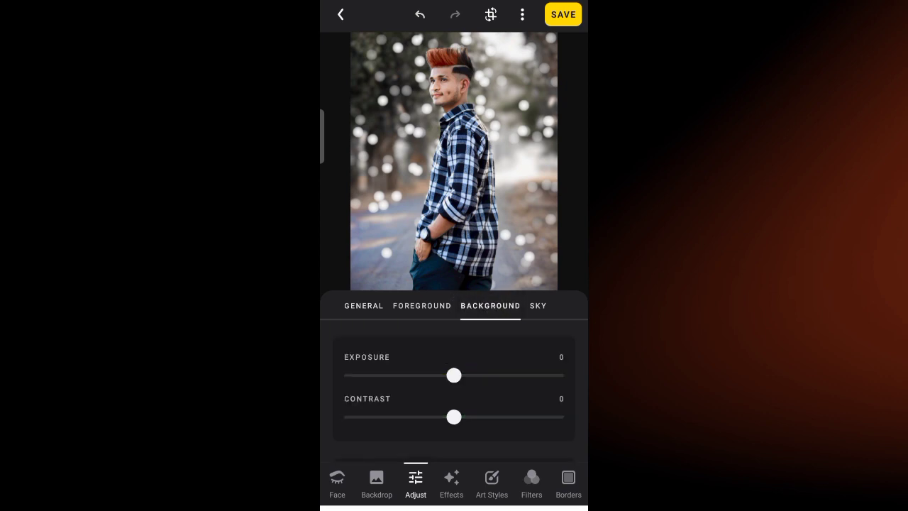
mouse_move(410, 417)
left_mouse_down()
mouse_move(410, 377)
mouse_move(491, 377)
mouse_move(427, 381)
mouse_move(459, 376)
mouse_move(431, 348)
mouse_move(452, 349)
left_mouse_up()
left_click_drag(468, 417, 468, 357)
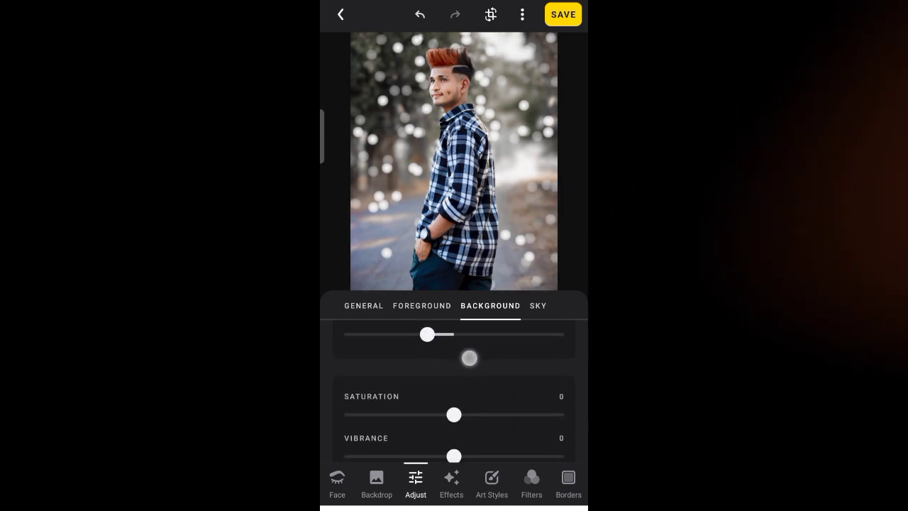
mouse_move(454, 409)
left_mouse_down()
mouse_move(426, 409)
mouse_move(547, 410)
left_mouse_up()
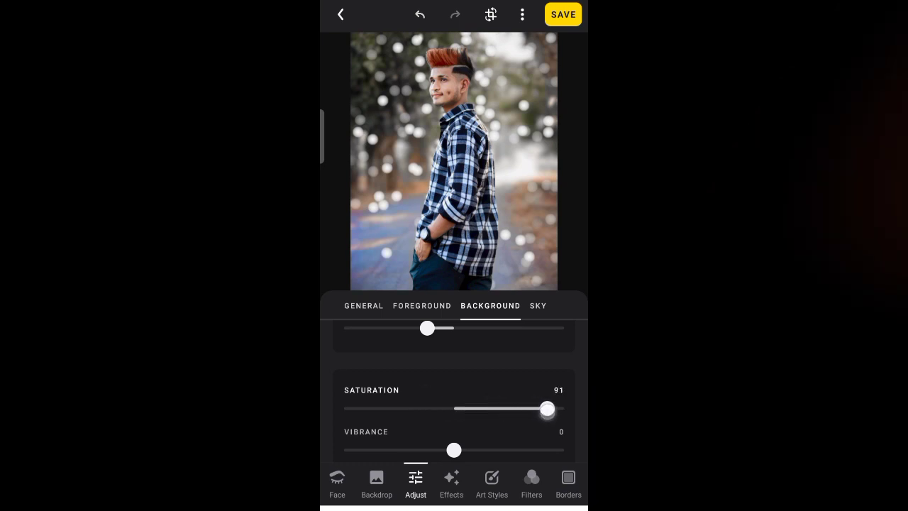
left_click_drag(406, 430, 405, 410)
mouse_move(455, 430)
left_mouse_down()
mouse_move(517, 430)
mouse_move(554, 449)
left_mouse_up()
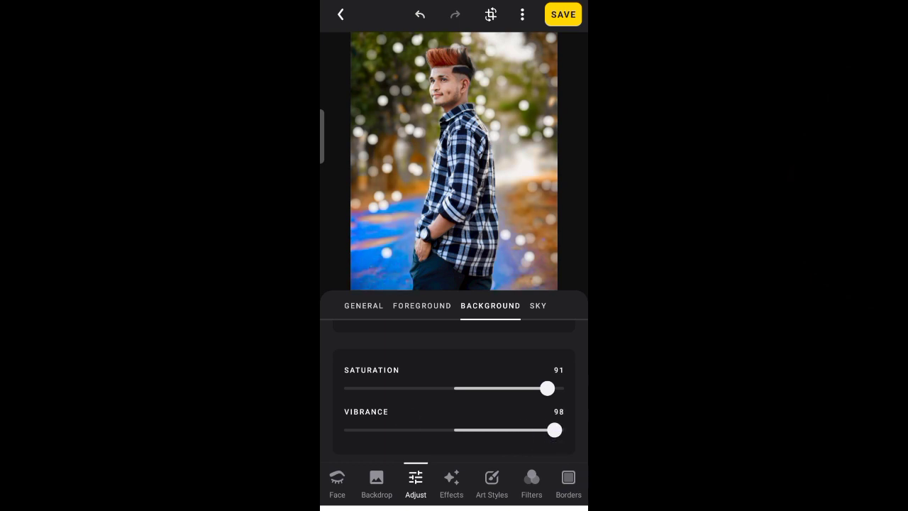
Set background Highlights -25 and Shadows -30, check against the original, and save
left_click_drag(397, 412, 397, 395)
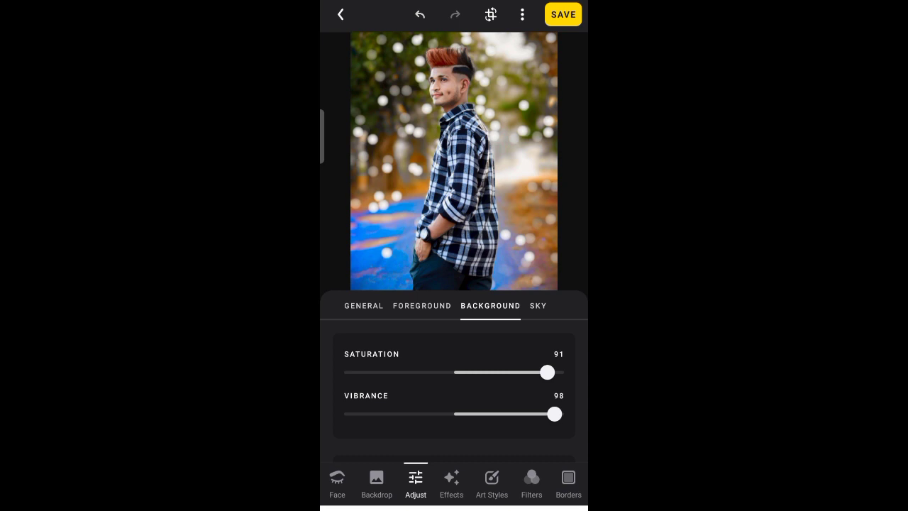
left_click_drag(434, 428, 434, 376)
mouse_move(465, 436)
left_mouse_down()
mouse_move(465, 385)
mouse_move(471, 391)
left_mouse_up()
mouse_move(474, 454)
left_mouse_down()
mouse_move(474, 394)
mouse_move(430, 394)
mouse_move(495, 415)
mouse_move(415, 396)
mouse_move(426, 355)
mouse_move(459, 384)
mouse_move(413, 390)
mouse_move(508, 416)
mouse_move(423, 395)
mouse_move(420, 356)
left_mouse_up()
left_click_drag(454, 370, 428, 370)
left_click_drag(442, 241, 442, 240)
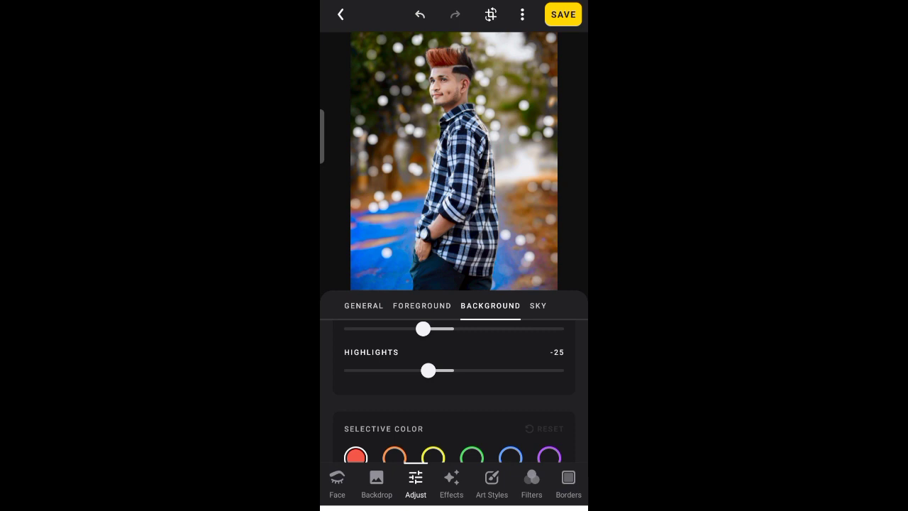
left_click(563, 14)
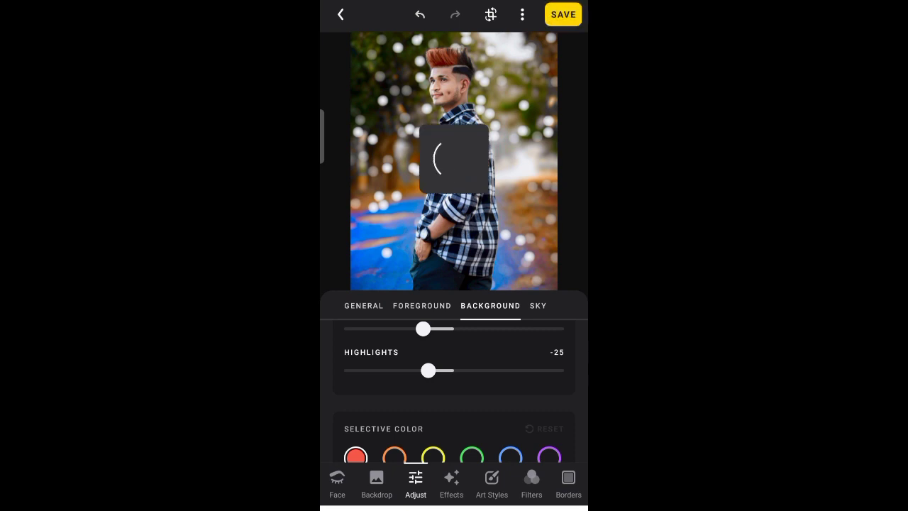